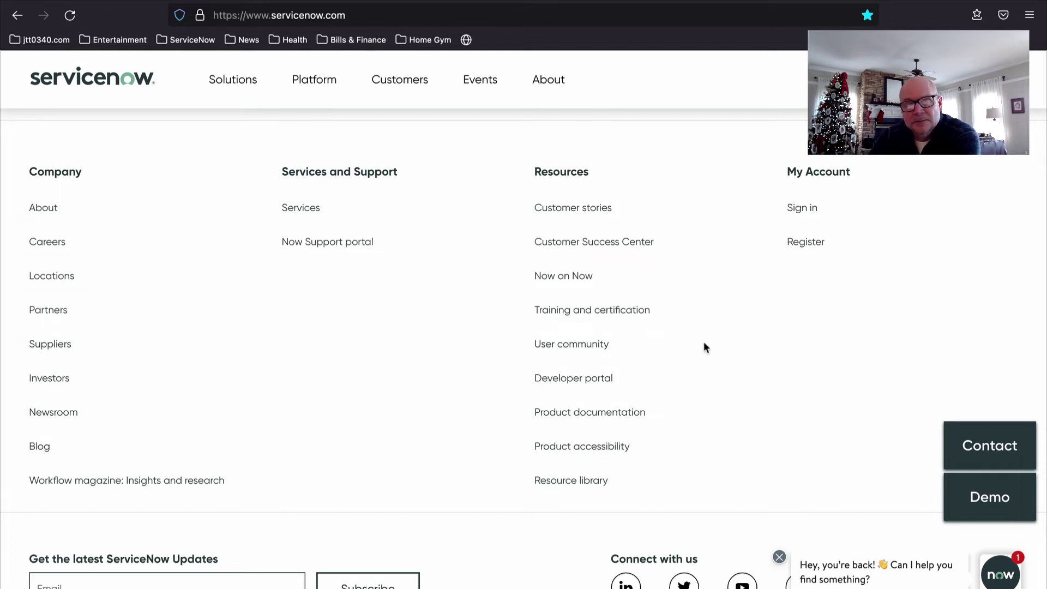
Follow the Developer portal link in the servicenow.com footer's Resources section
left_click(601, 384)
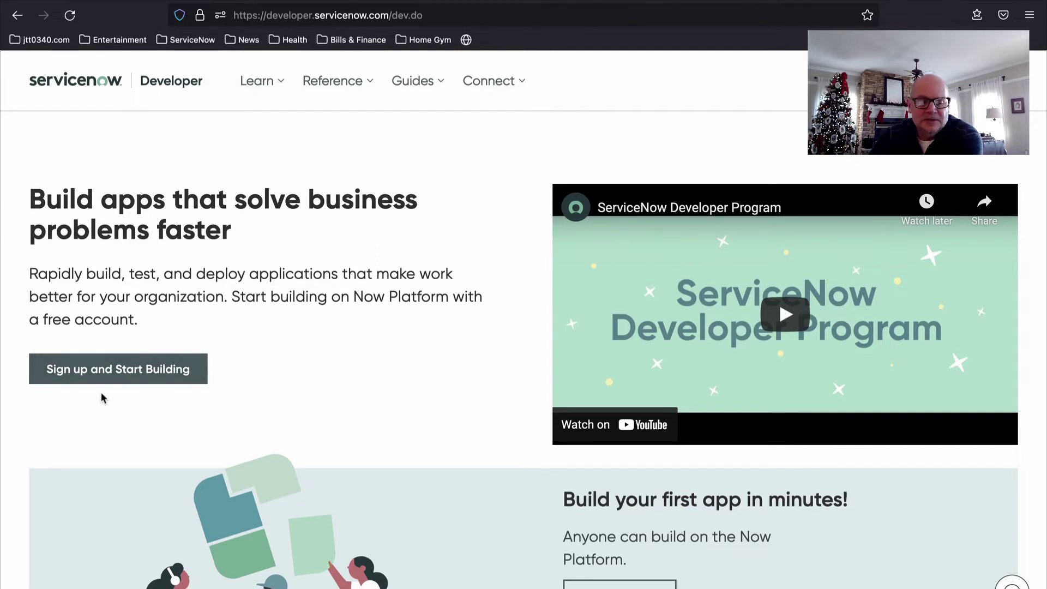
Start a free developer account from the Developer portal's Sign up and Start Building button
left_click(129, 378)
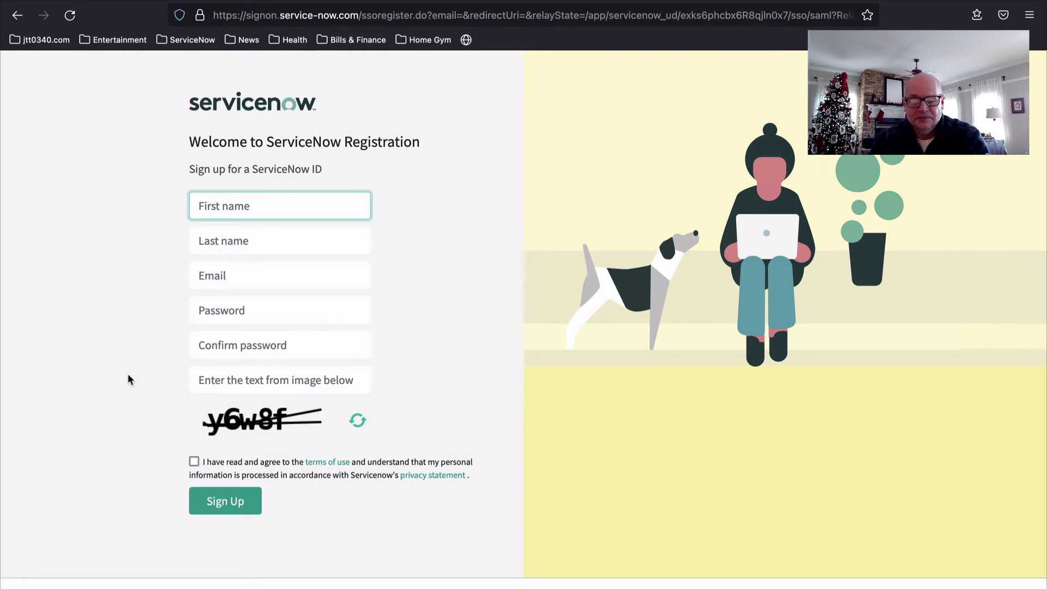
Enter the user's first and last name and complete the e-mail with the saved address
key("Tab")
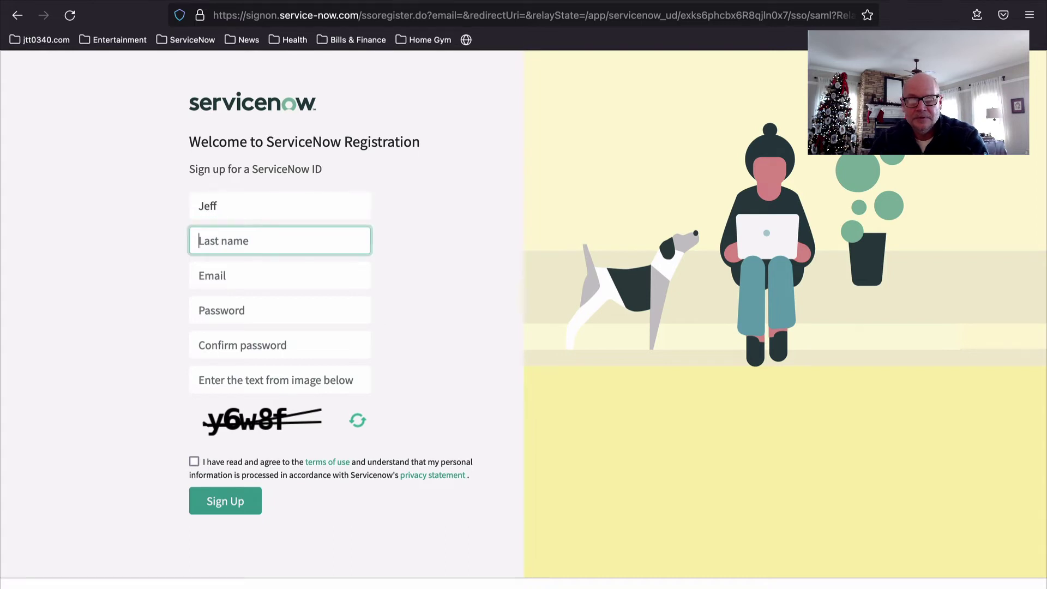
key("Tab")
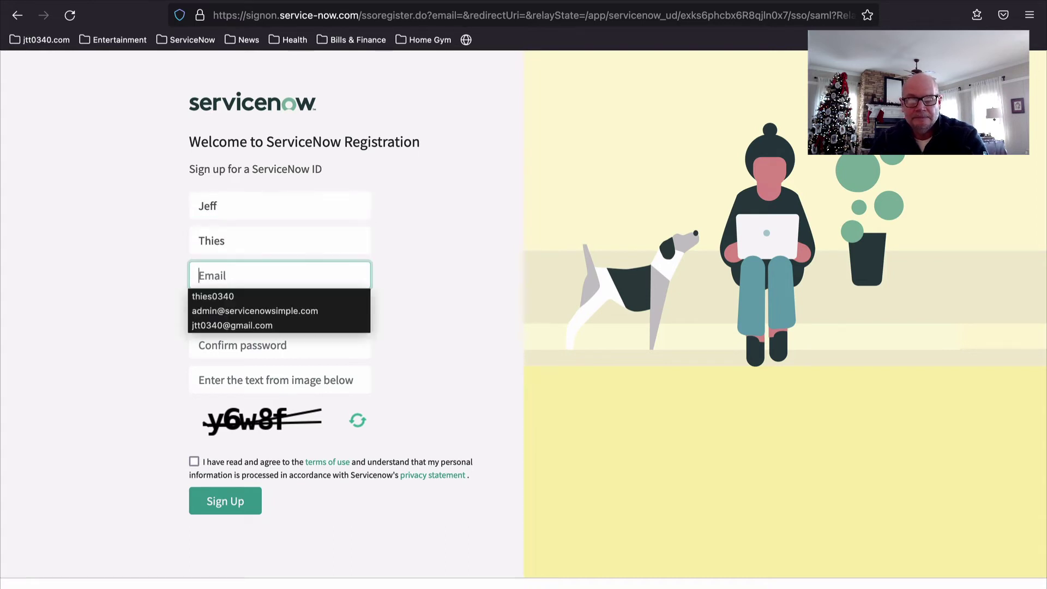
type("admni")
key("BackSpace")
key("BackSpace")
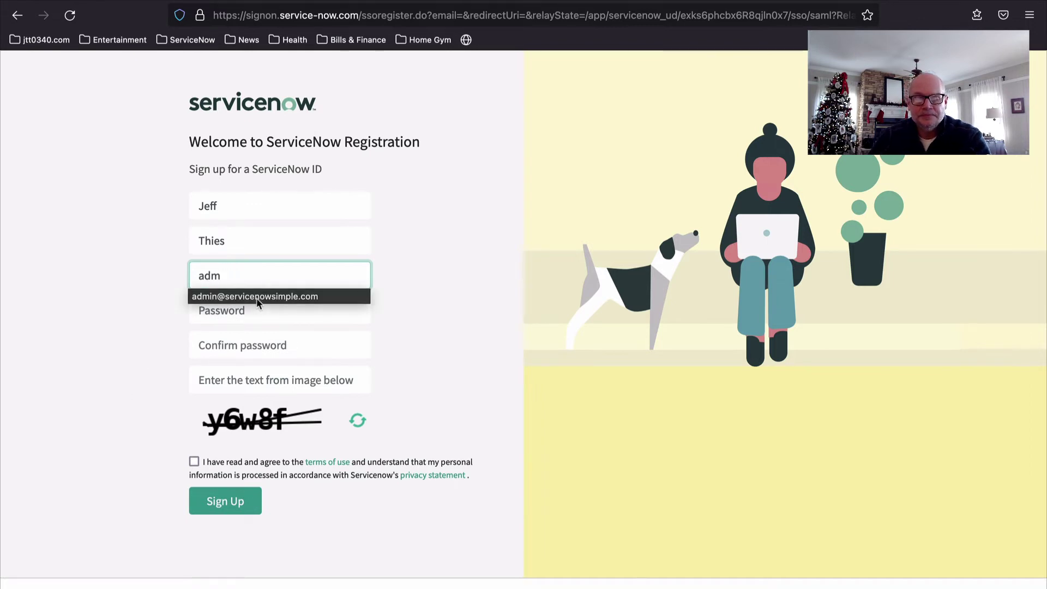
left_click(256, 296)
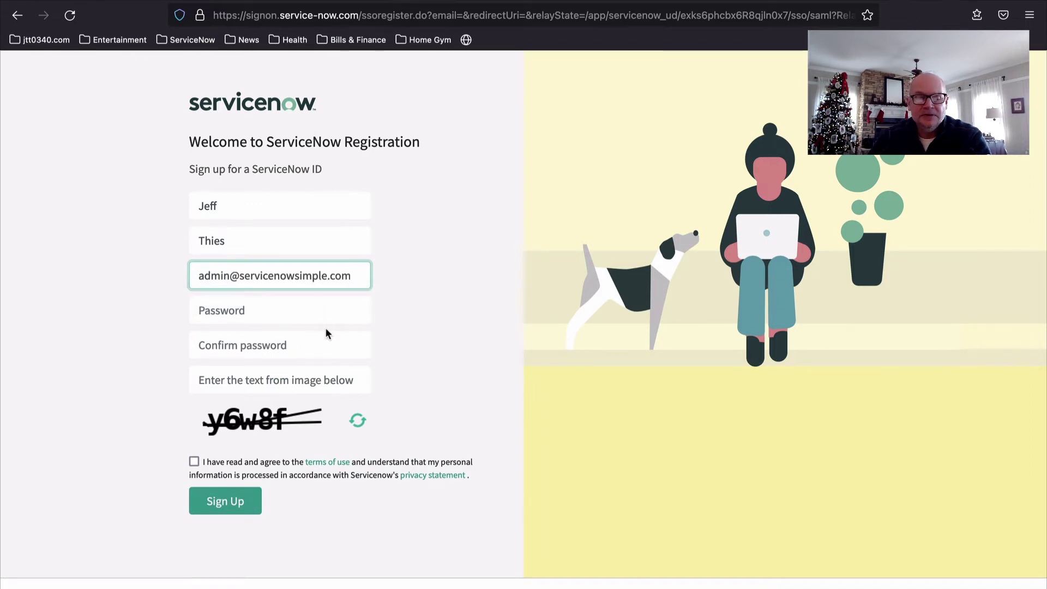
Enter the account password that satisfies the password policy rules
left_click(268, 315)
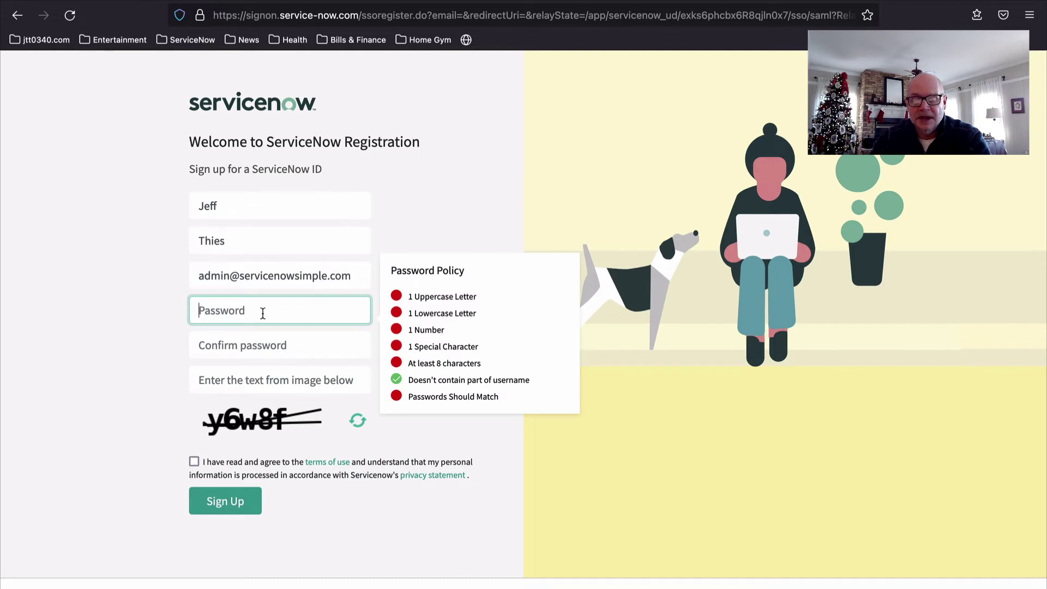
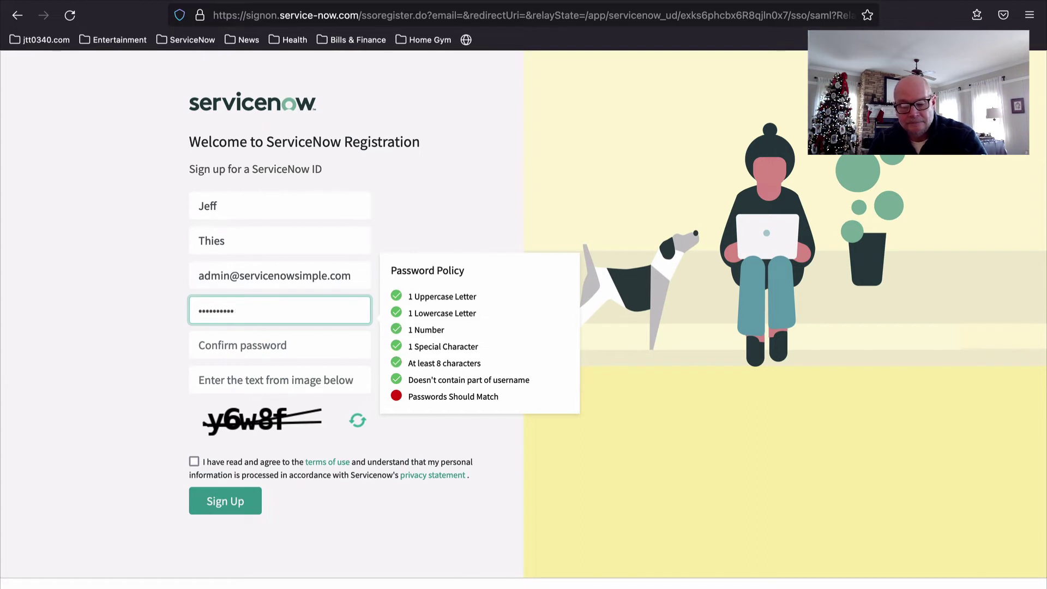
key("Tab")
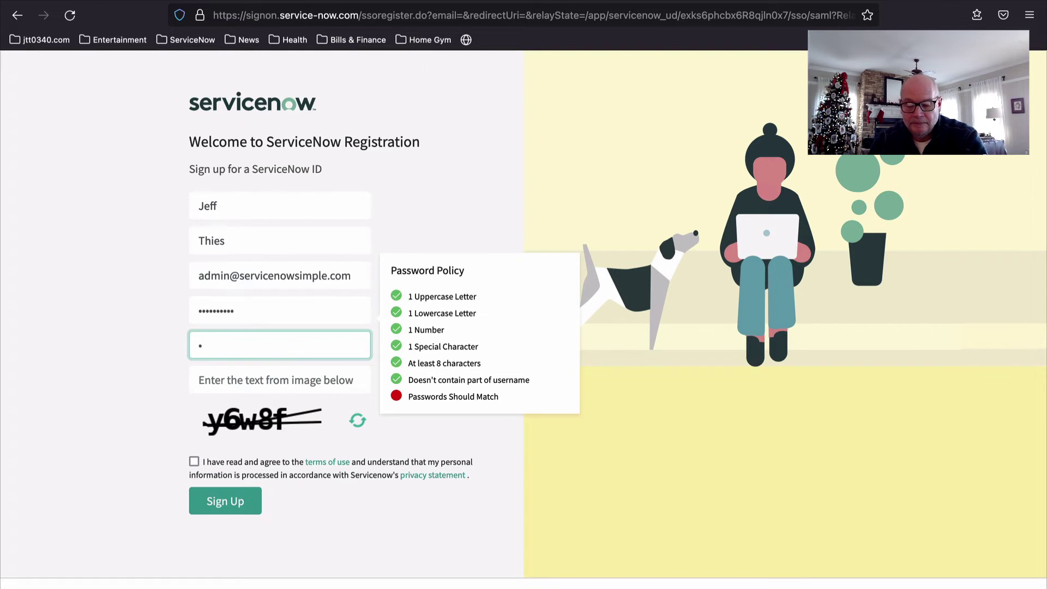
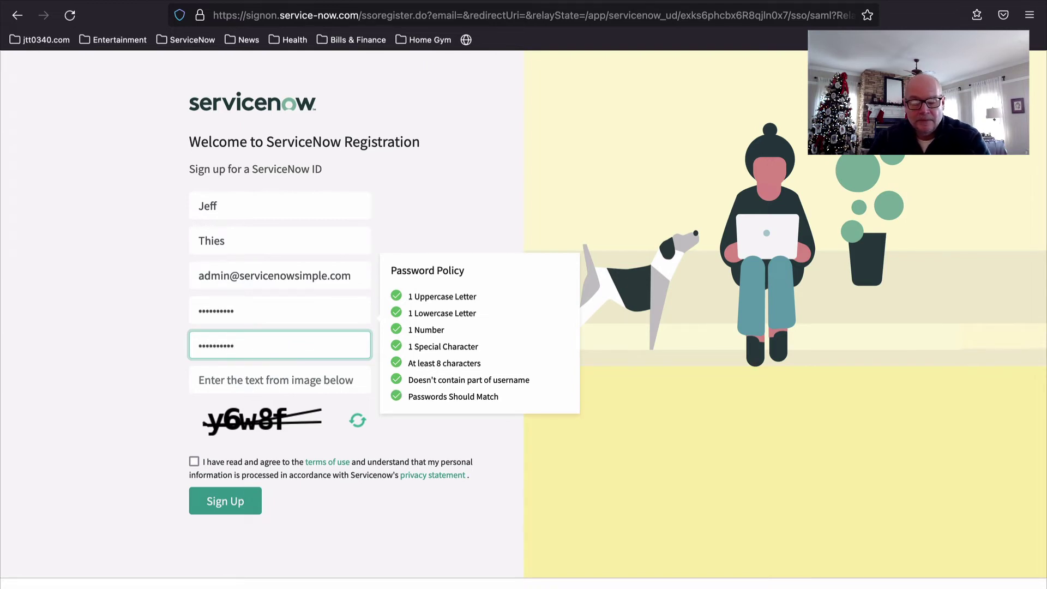
Repeat the password, enter the captcha text, accept the terms and submit the sign-up
left_click(236, 377)
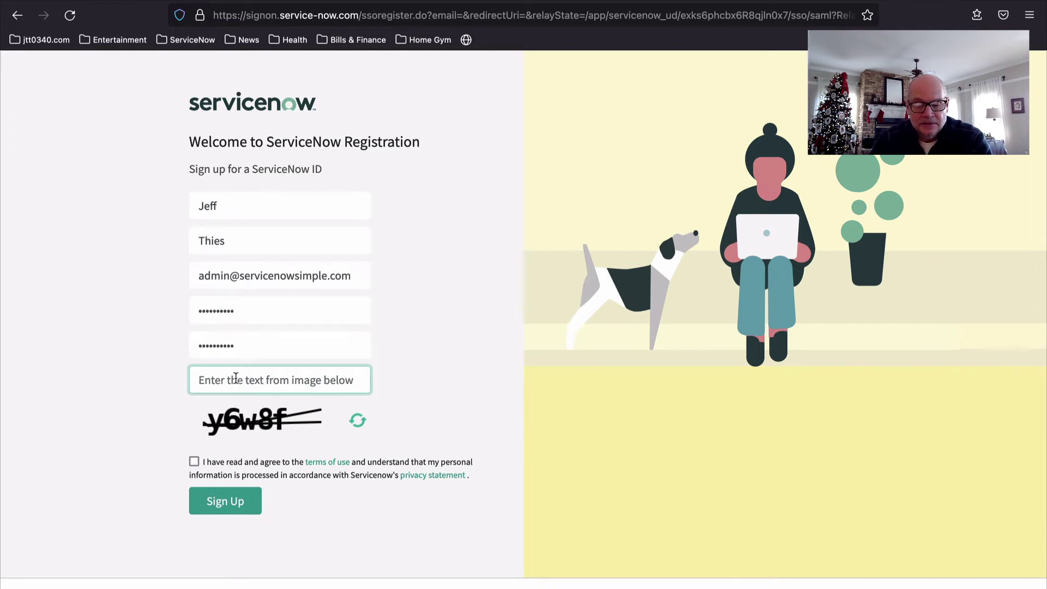
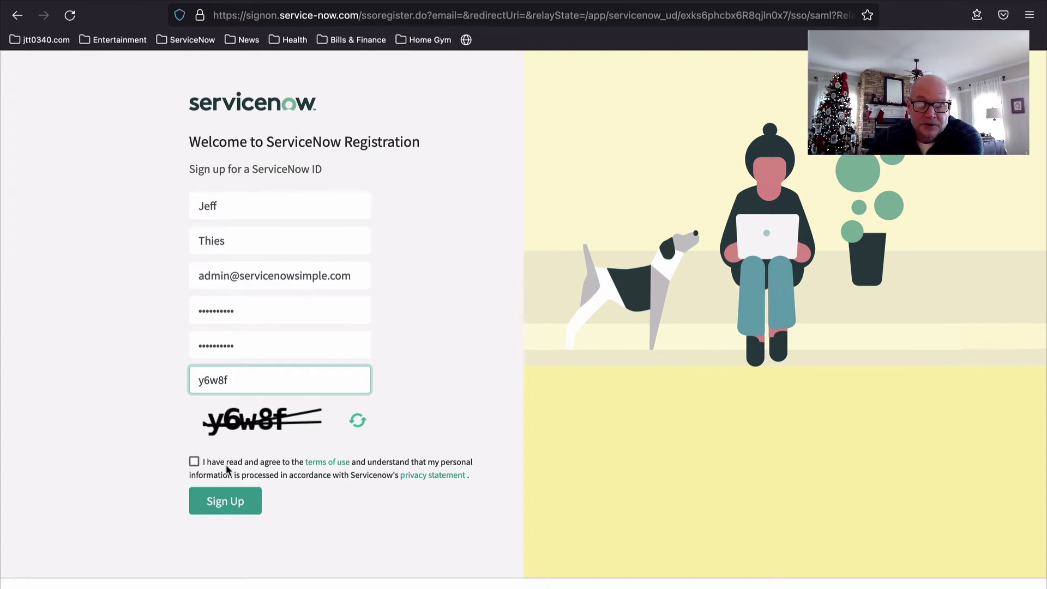
left_click(195, 462)
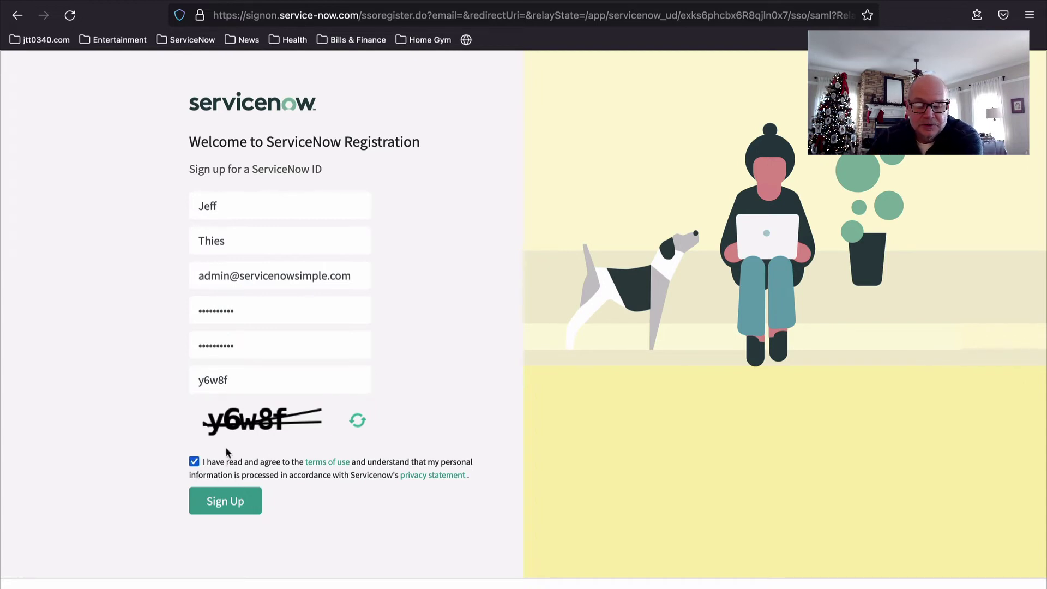
left_click(232, 507)
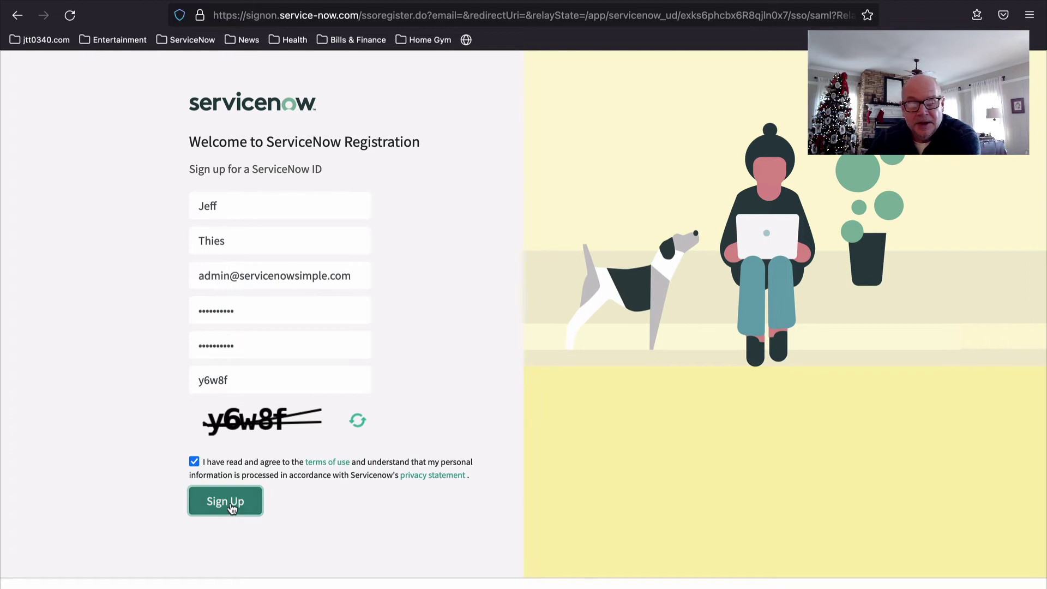
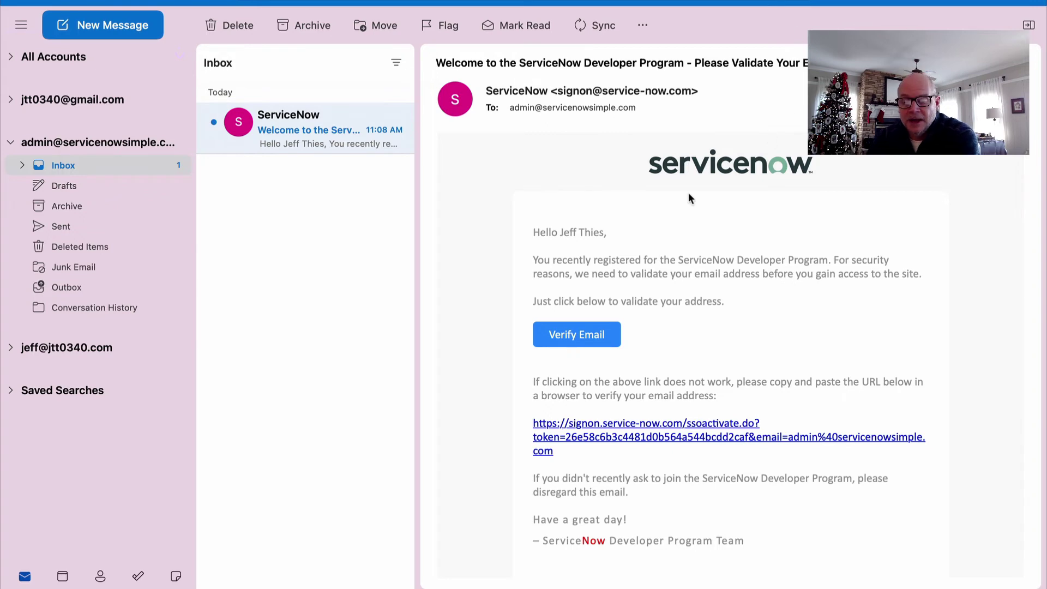
Verify the email address from the ServiceNow welcome message to activate the account
left_click(570, 339)
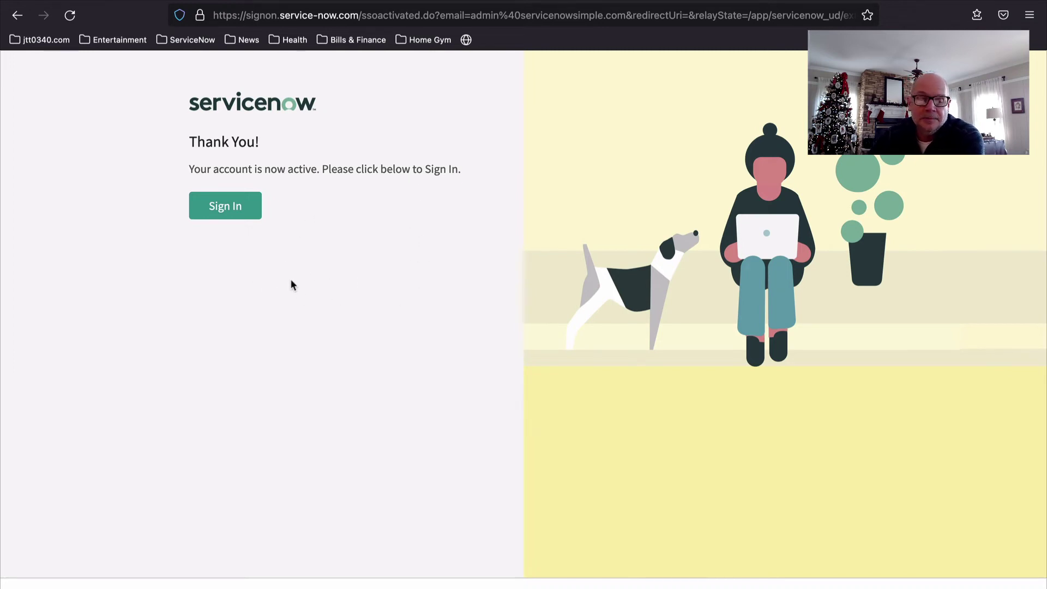
Sign in to the Developer Program with the autofilled account email and the account password
left_click(228, 210)
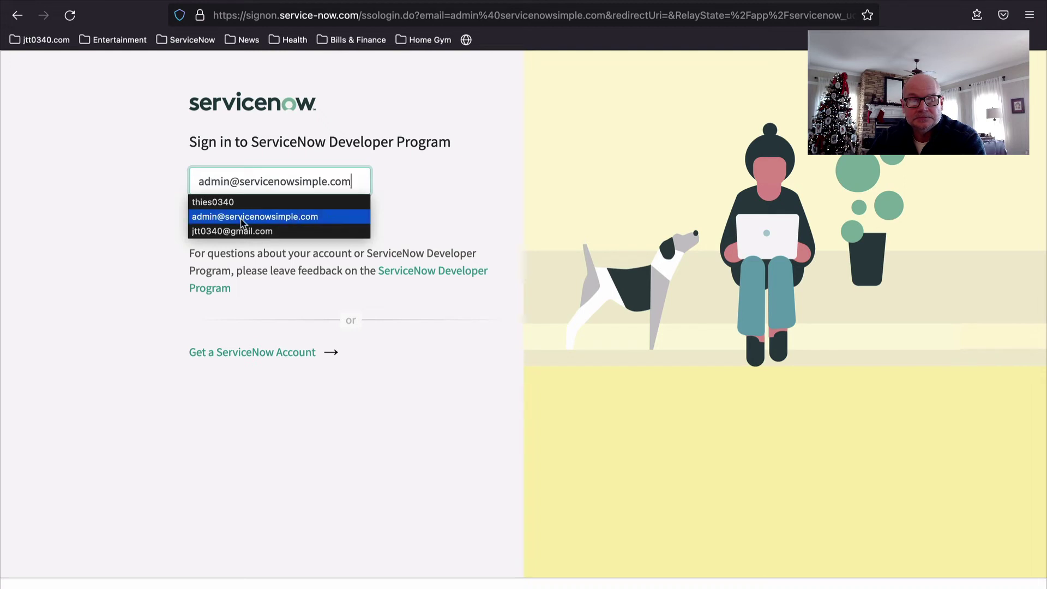
left_click(241, 218)
left_click(241, 221)
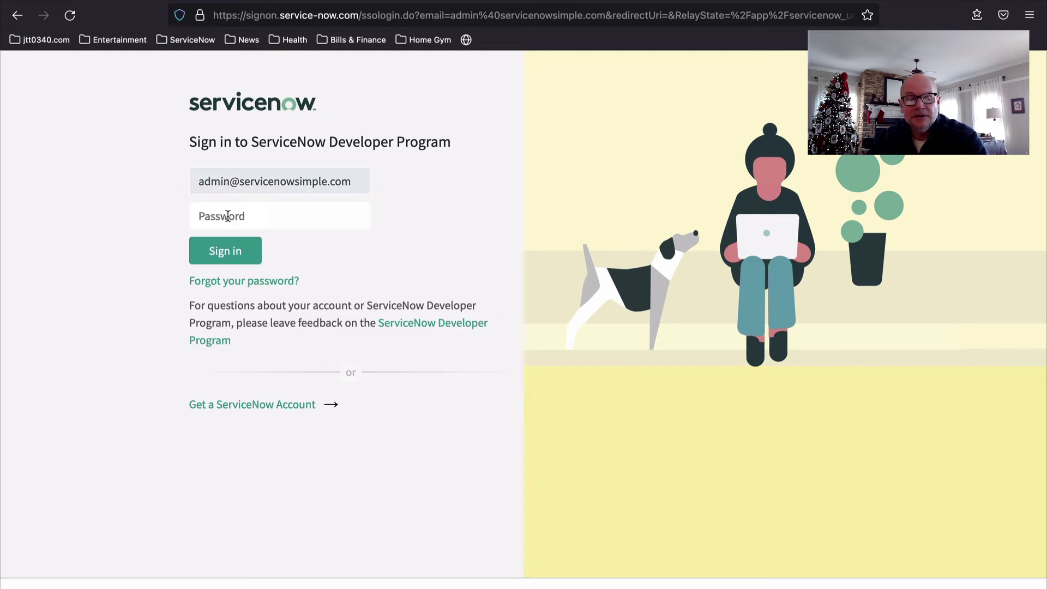
left_click(240, 216)
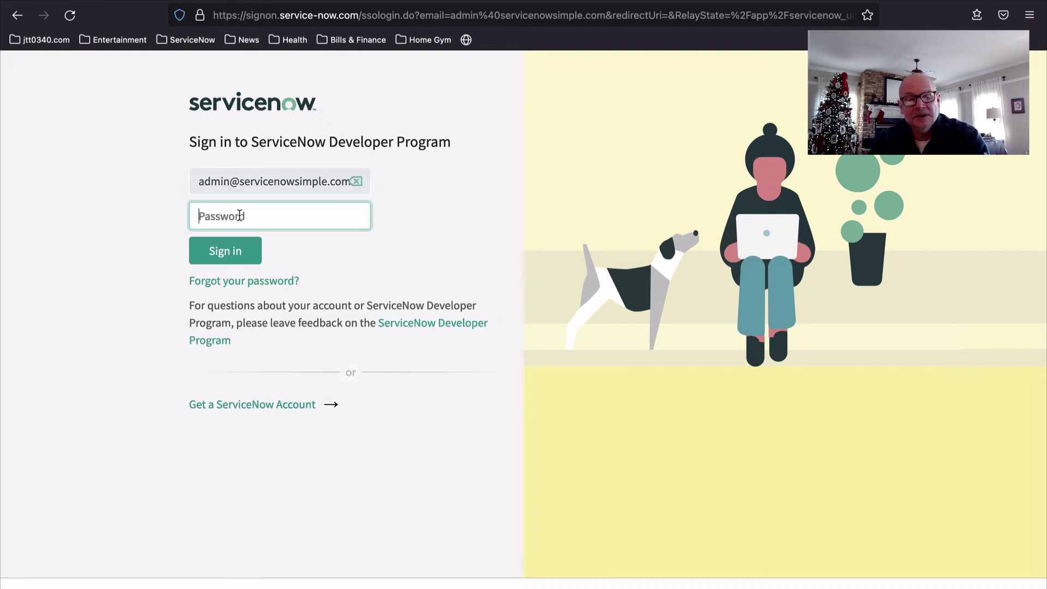
type("•••••")
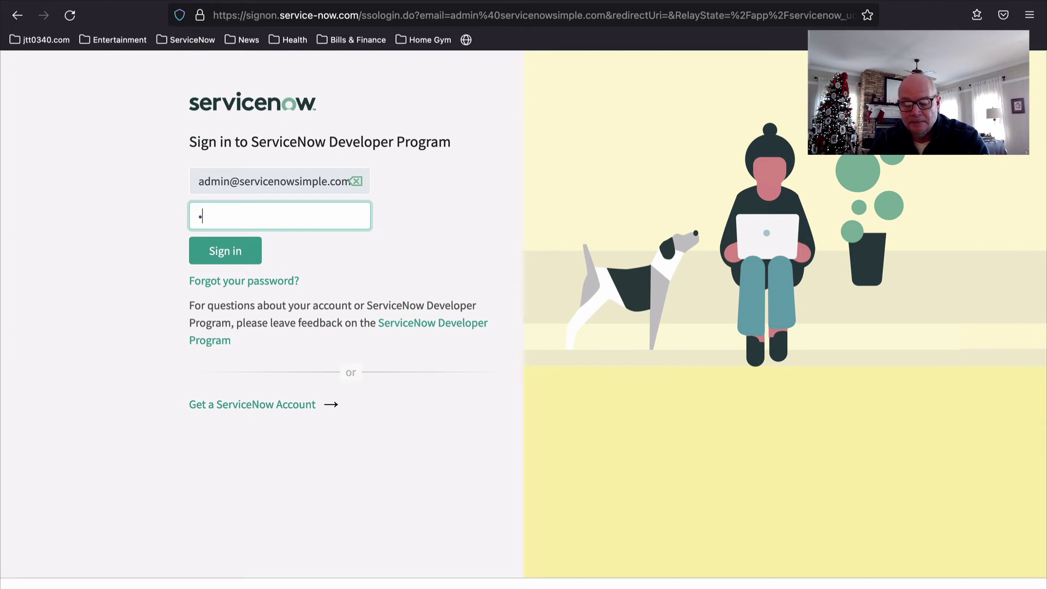
type("•••••")
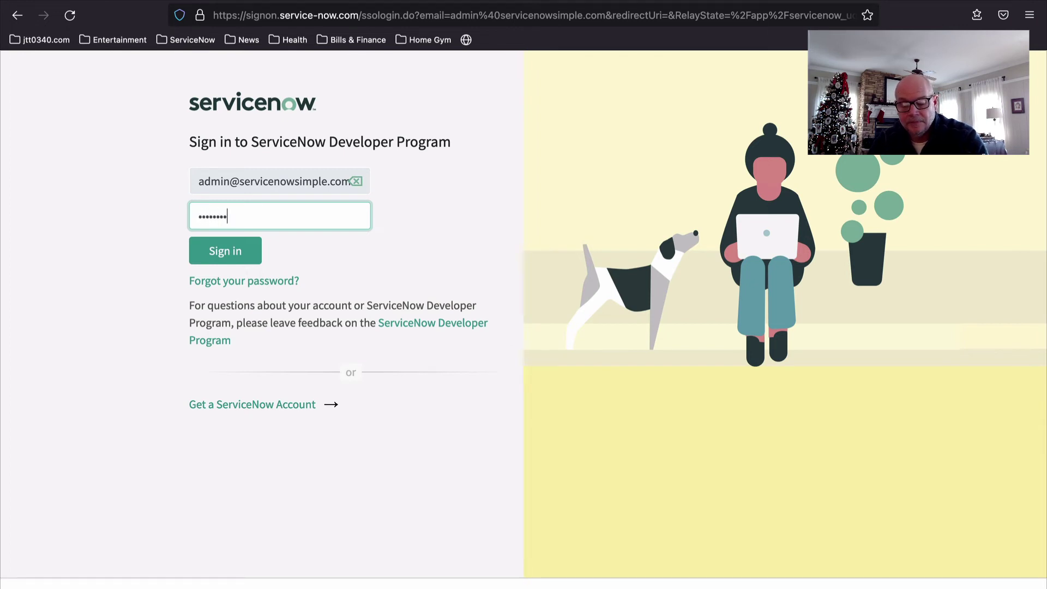
left_click(224, 253)
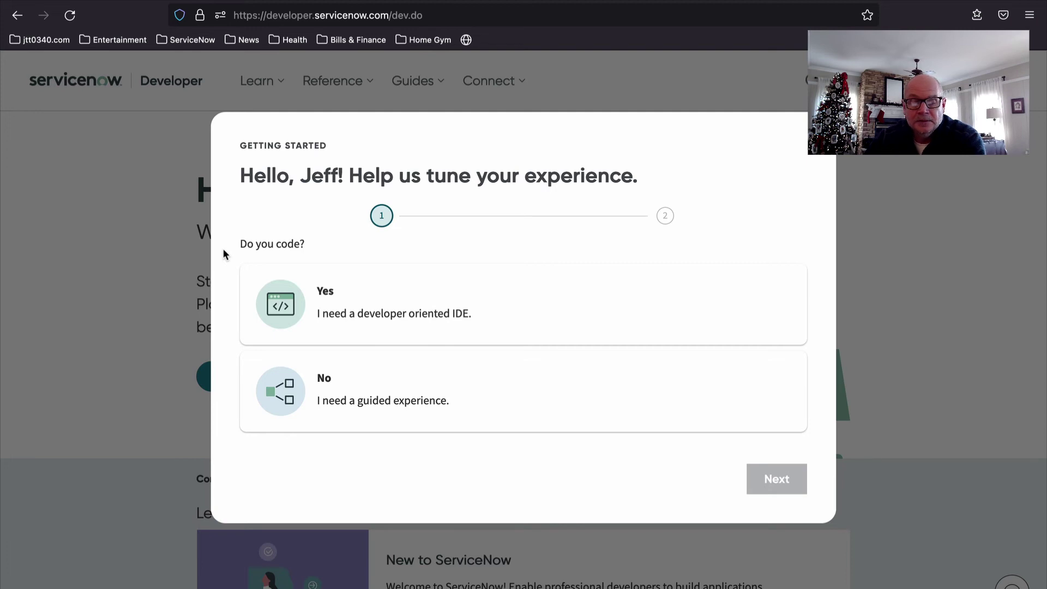
Answer Yes to coding, choose Developer as job responsibility, accept the terms, and finish setup
left_click(327, 298)
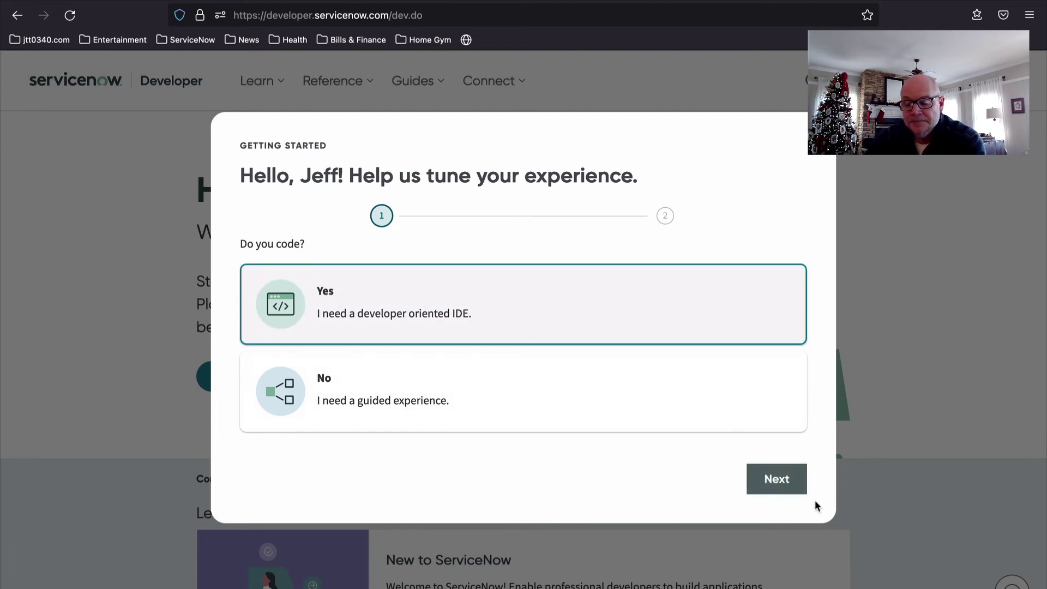
left_click(779, 482)
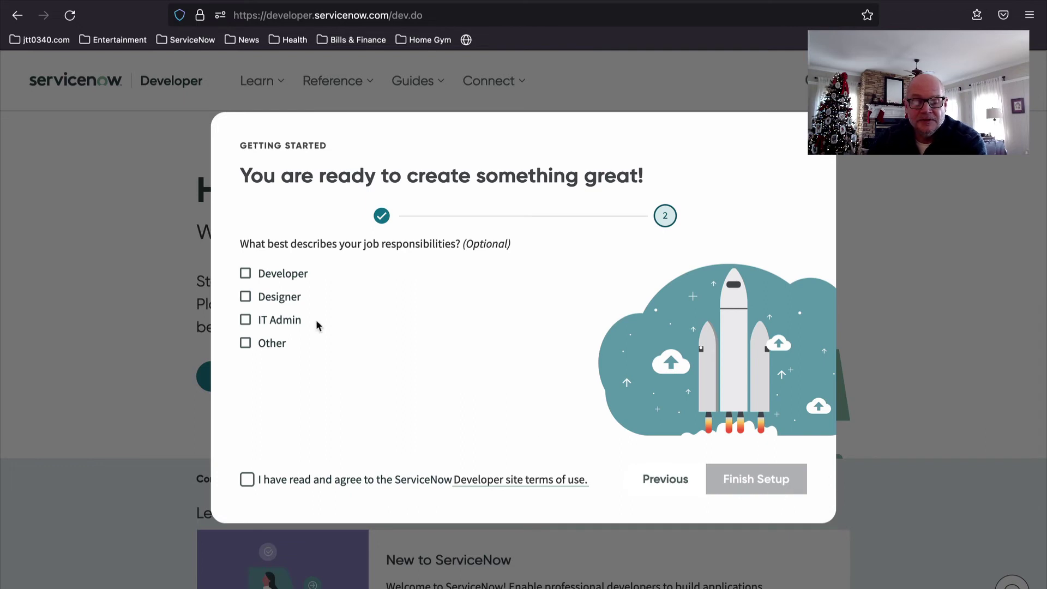
left_click(246, 274)
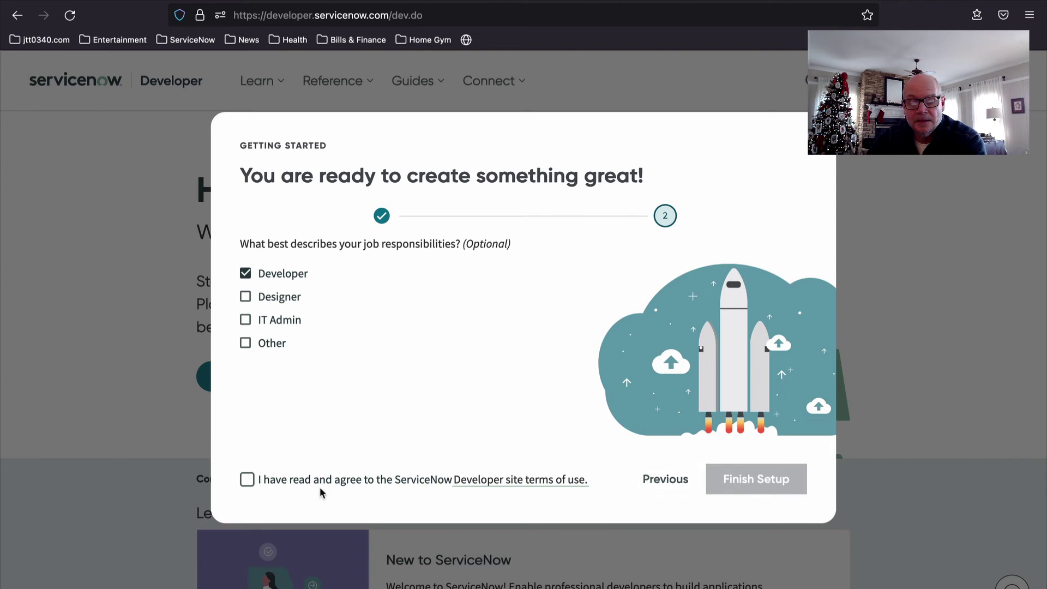
left_click(247, 481)
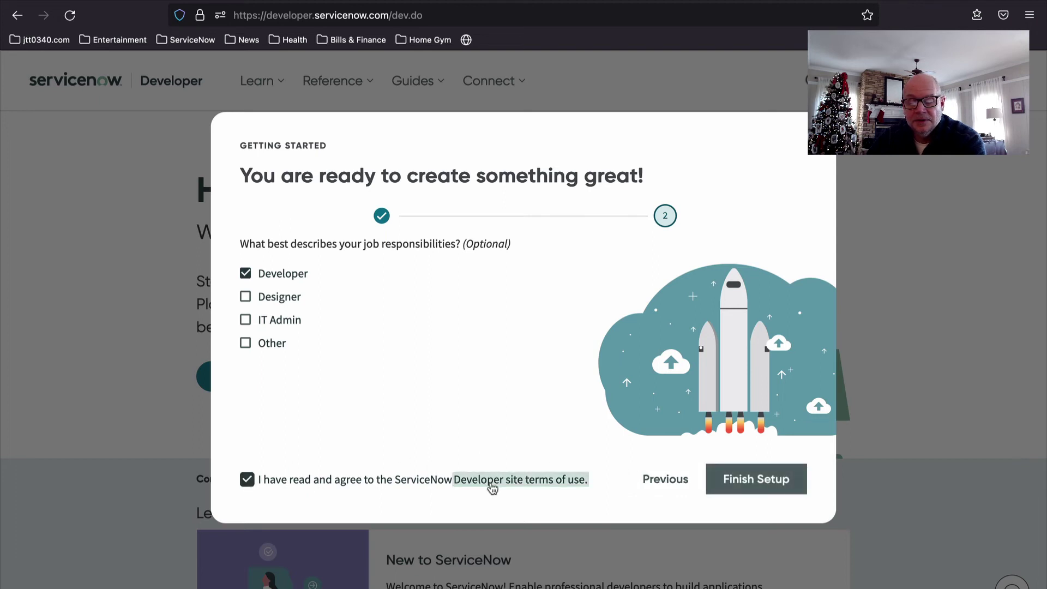
left_click(766, 479)
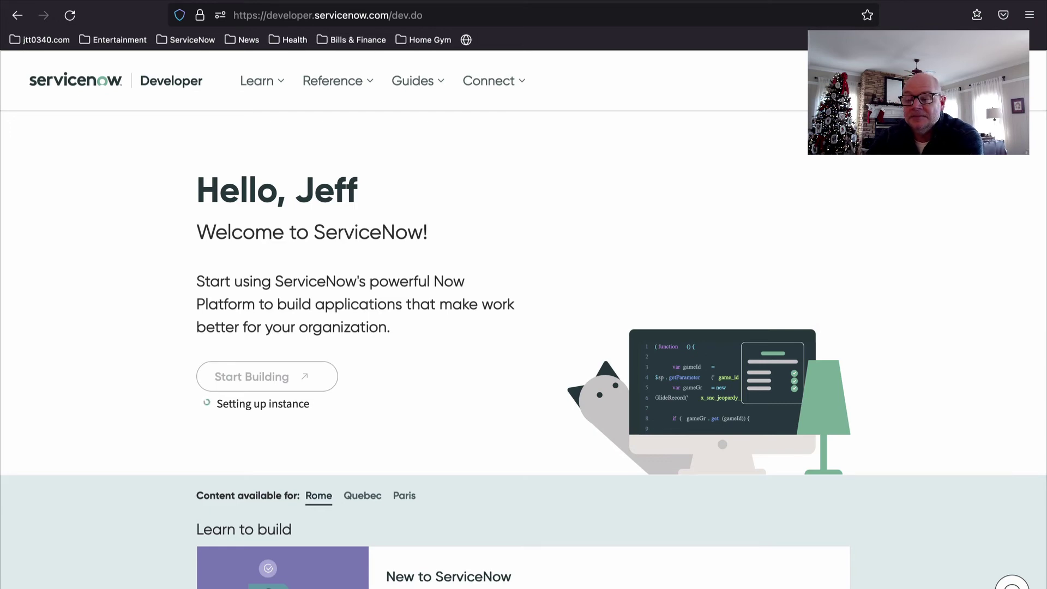
Switch to Outlook to view the Developer Program welcome email
key("super+Tab")
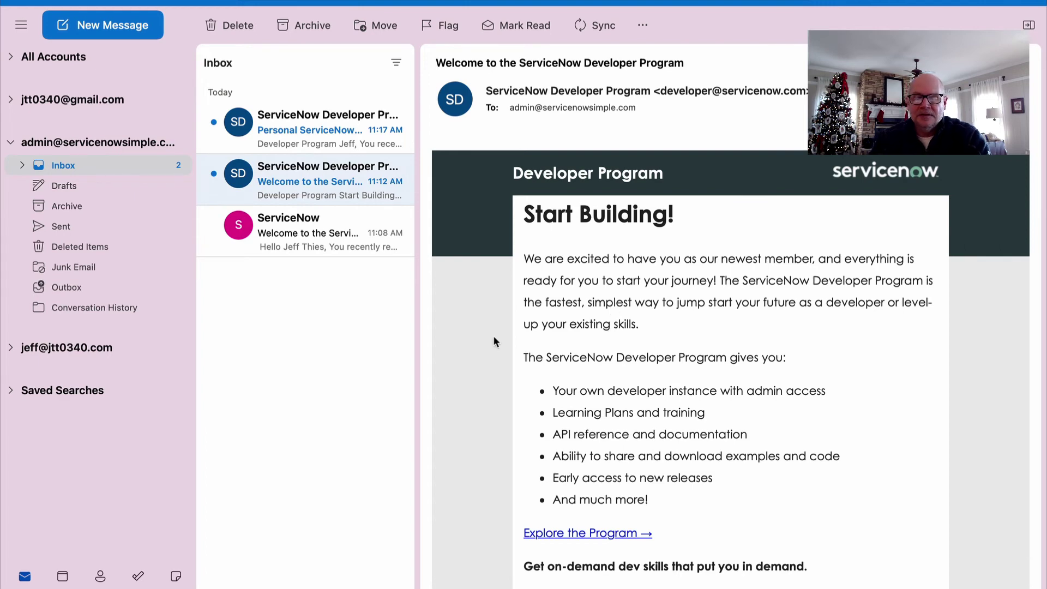
Back in Firefox, open the ready instance's URL from the 'Your instance is ready' dialog
key("ctrl+Left")
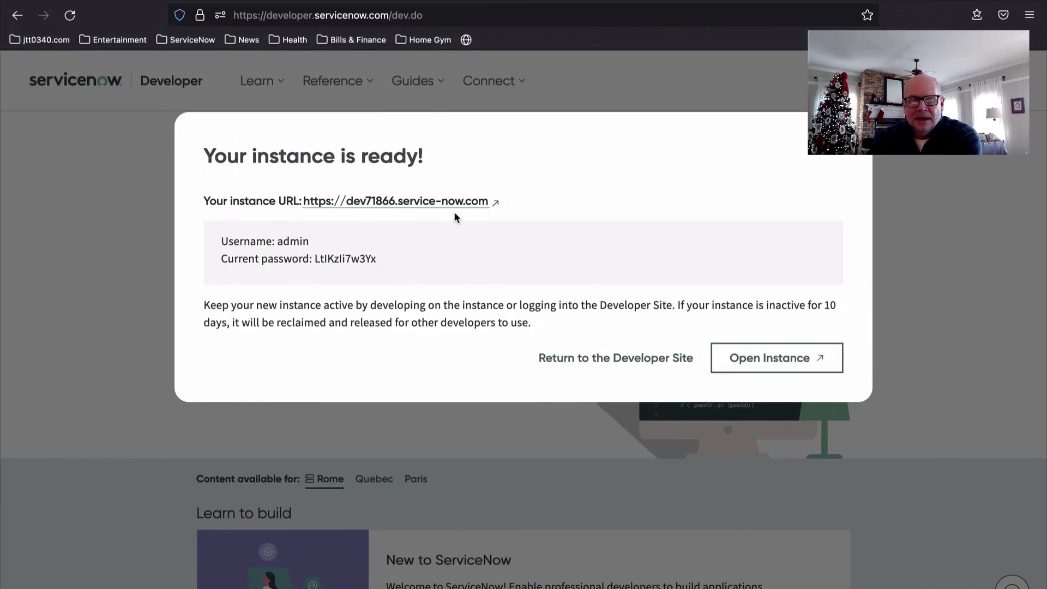
left_click(449, 204)
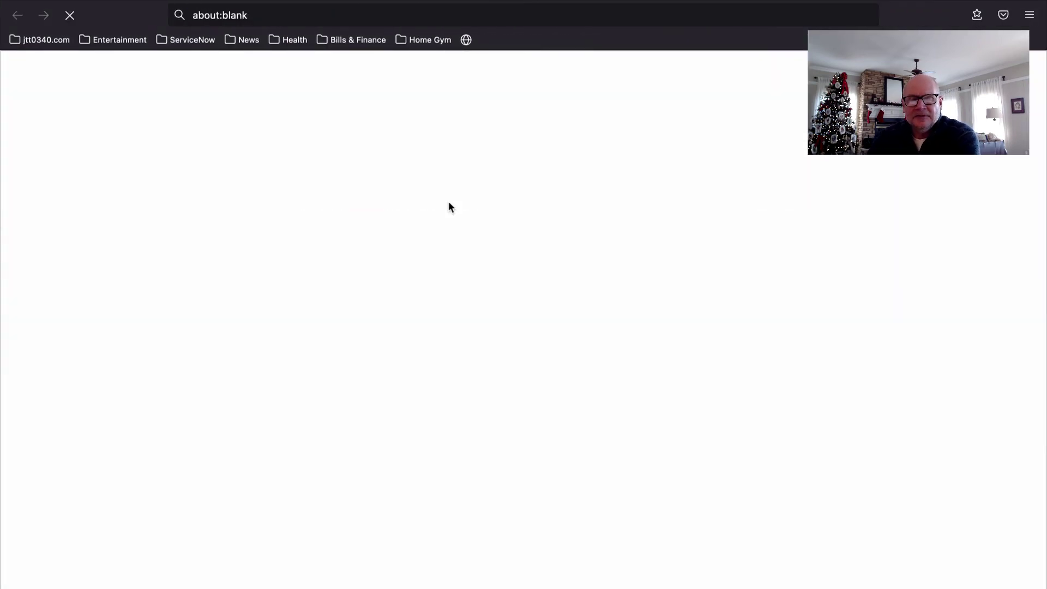